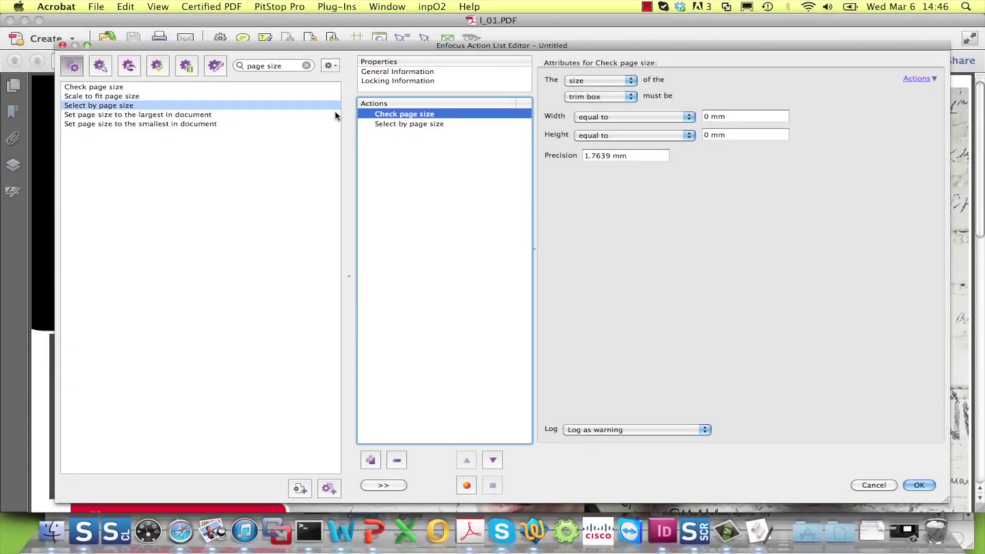
Step: Enable variable names for Check page size and Select by page size so variables drive their size values
left_click(410, 125)
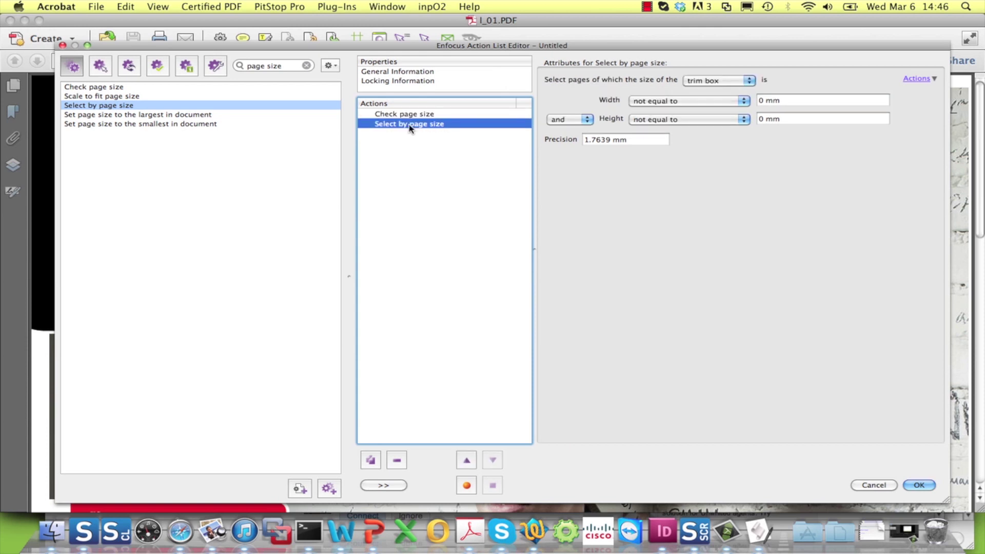
left_click(413, 115)
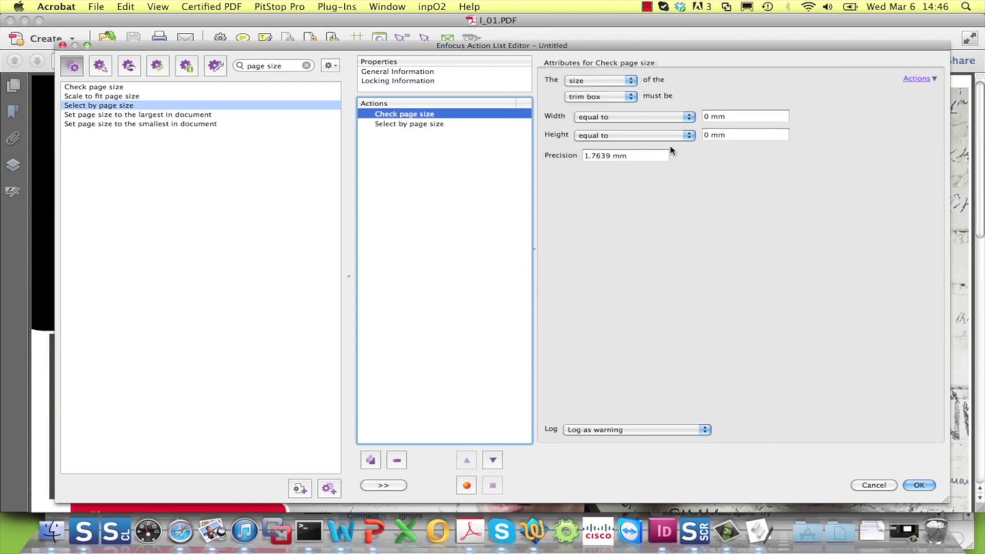
left_click(916, 79)
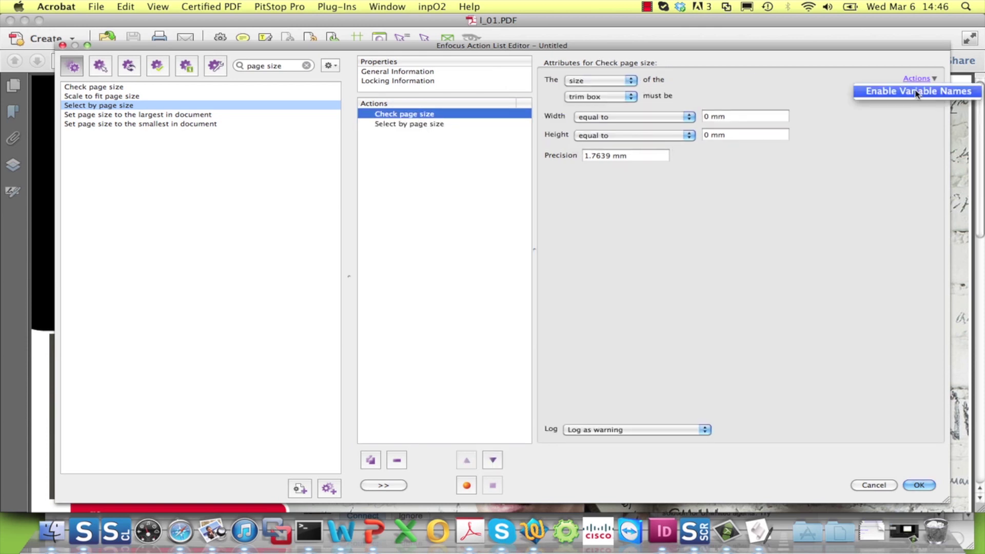
left_click(916, 91)
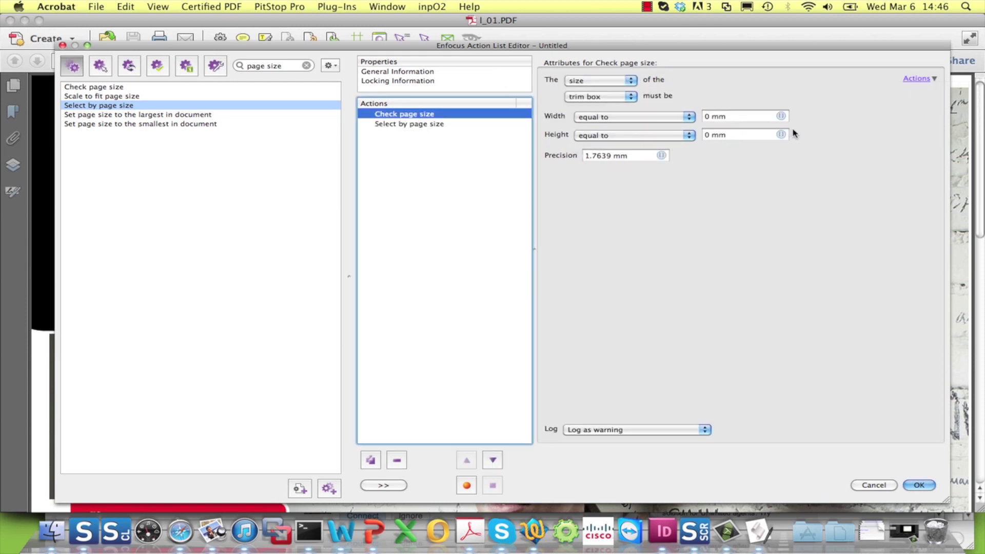
left_click(436, 125)
left_click(932, 80)
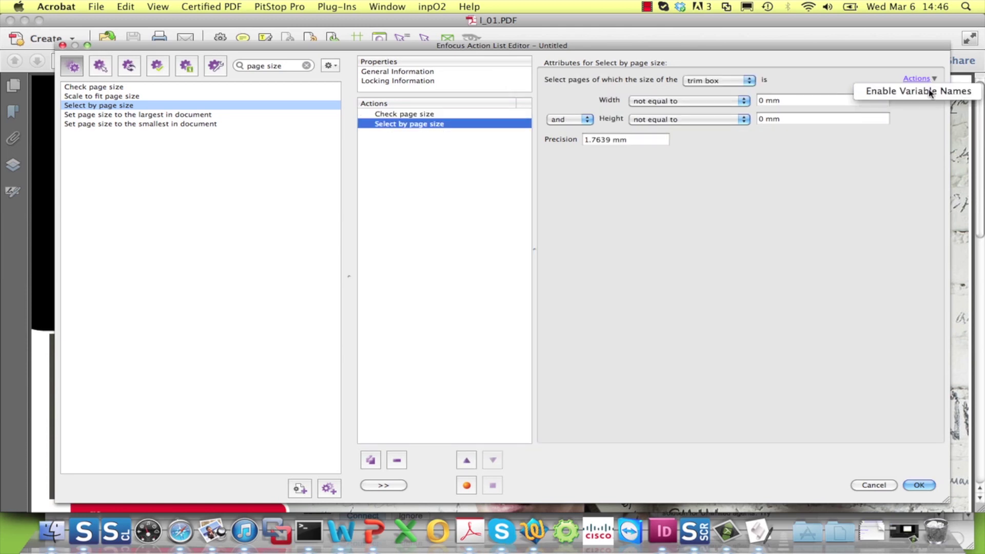
left_click(931, 92)
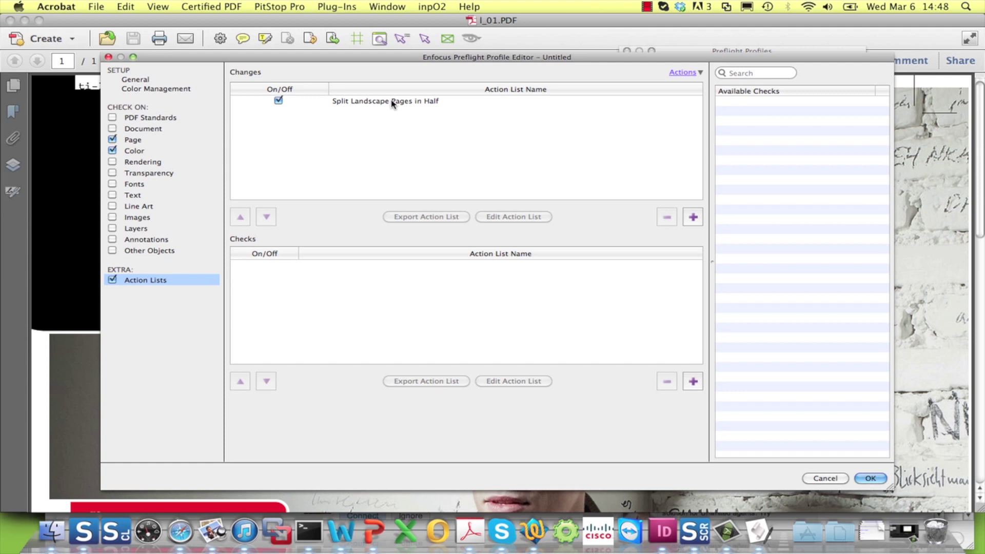
Step: Assign the Split pages variable to control the Split Landscape Pages in Half action list
left_click(279, 101)
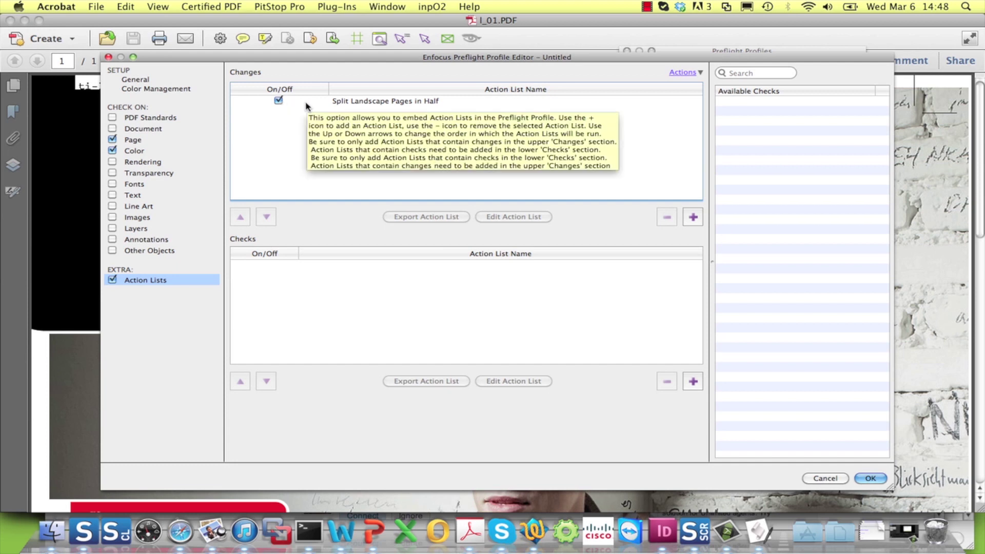
left_click(697, 73)
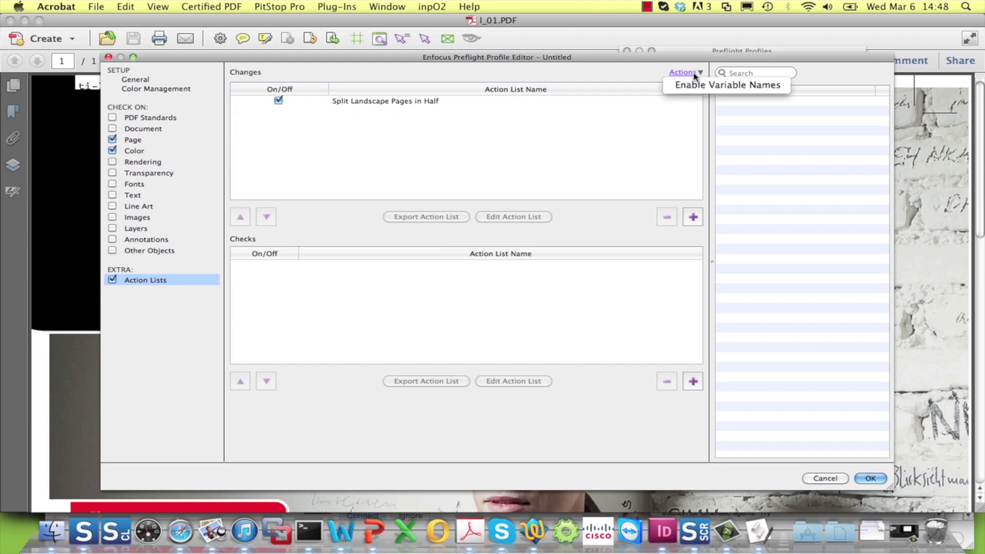
left_click(695, 86)
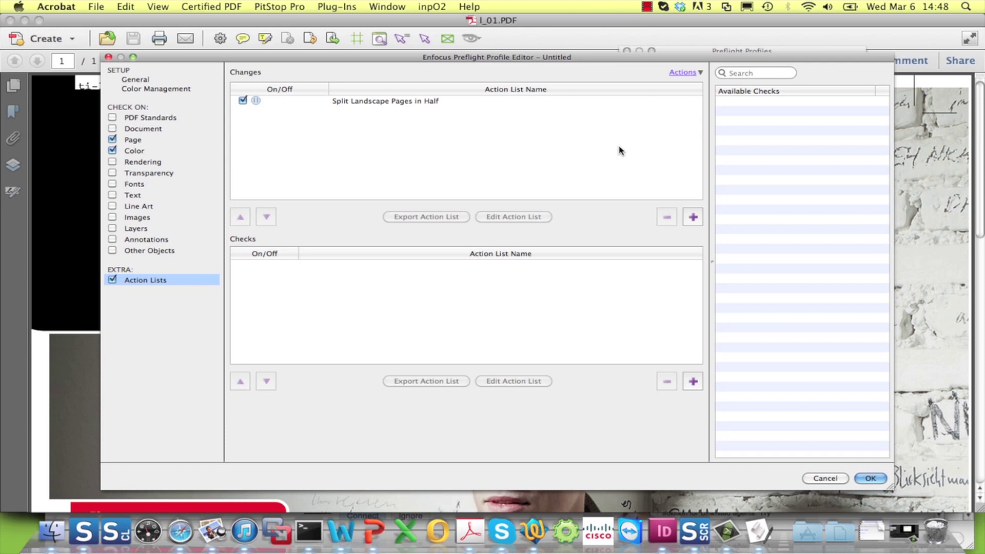
left_click(256, 101)
left_click(433, 119)
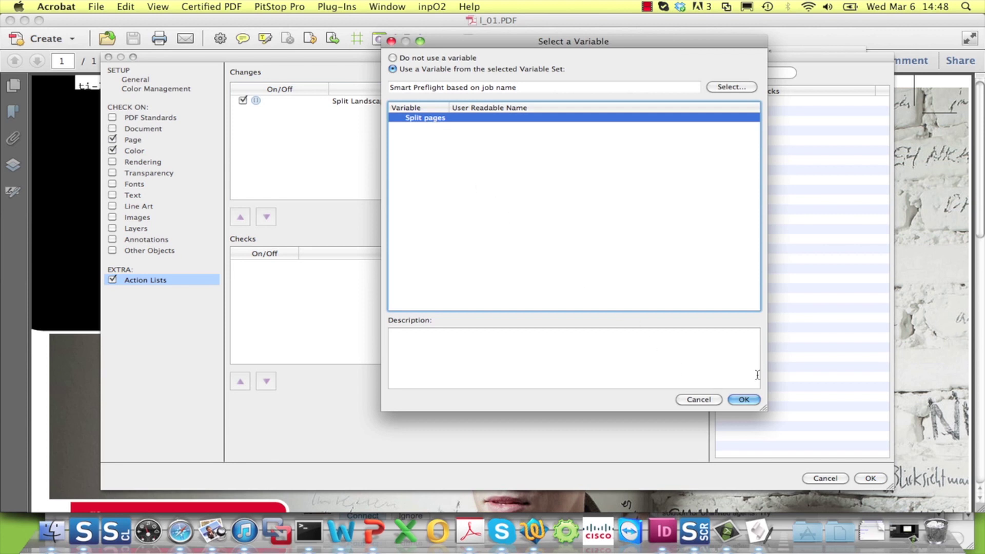
left_click(743, 400)
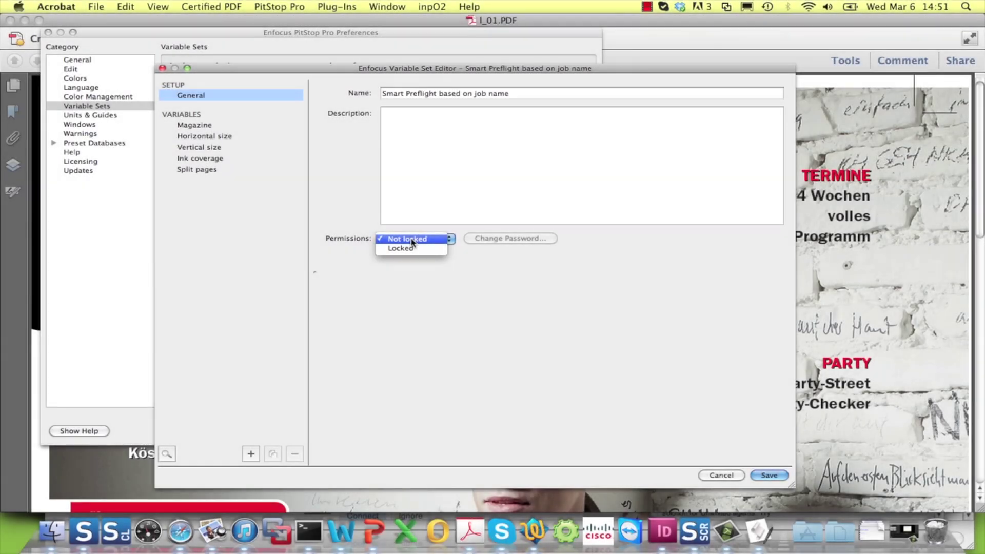
Step: Set the job-name variable set's Permissions to Locked
left_click(412, 249)
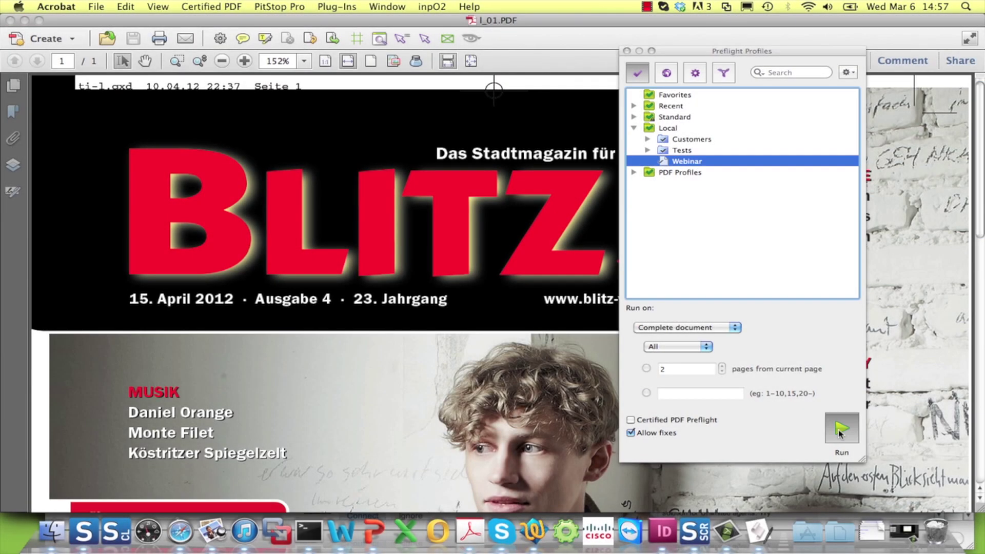
Step: Run the Webinar profile and choose Uncoated yellowish as the ISO 12647-2 paper type
left_click(841, 427)
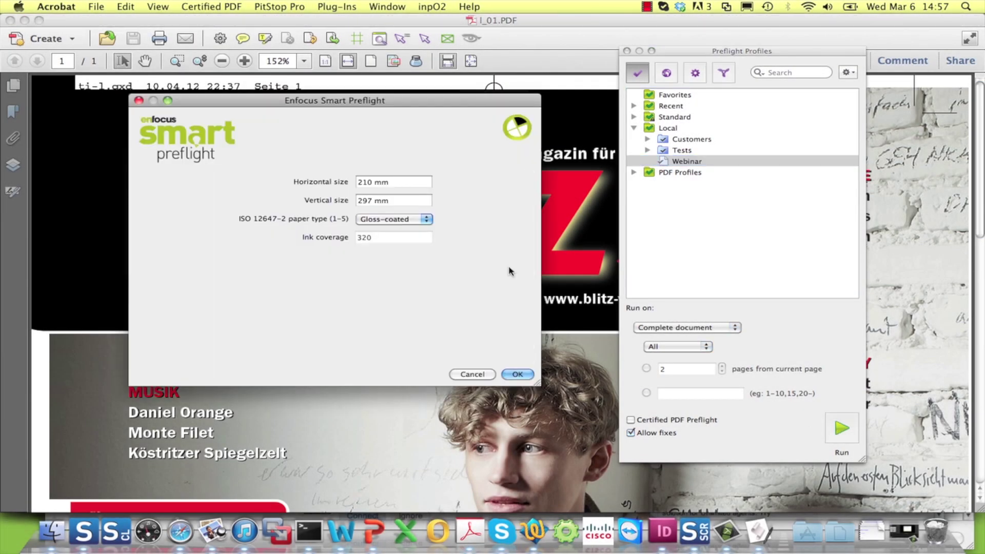
left_click(408, 223)
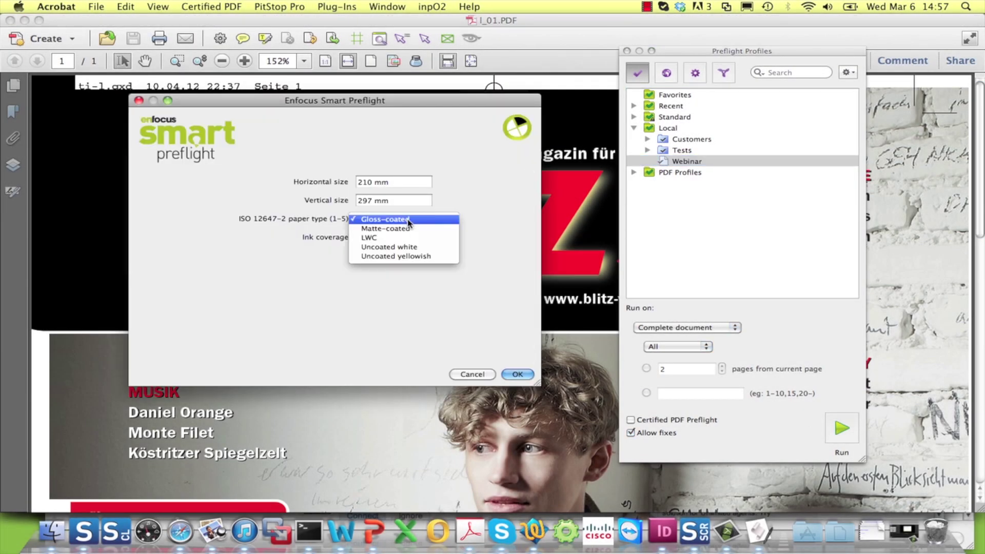
left_click(409, 256)
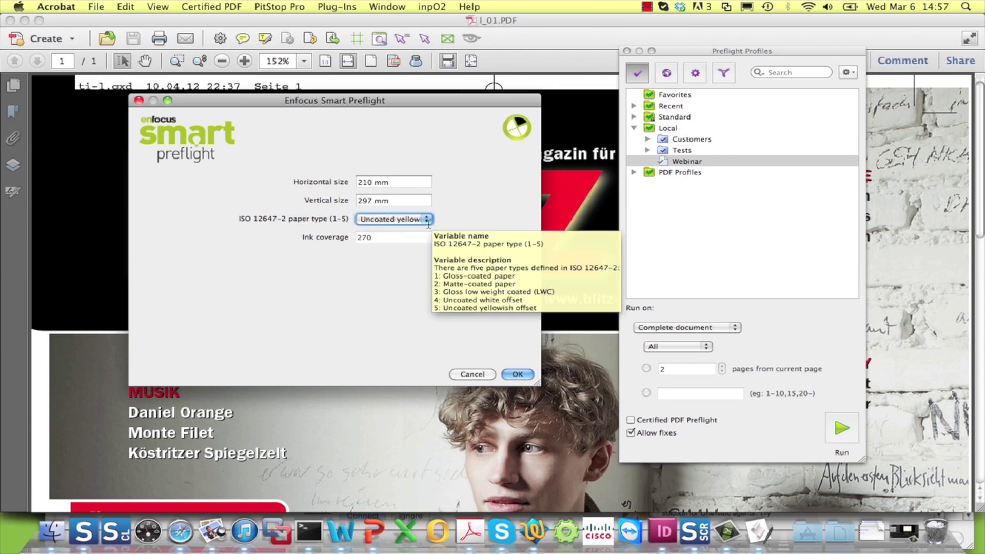
mouse_move(374, 248)
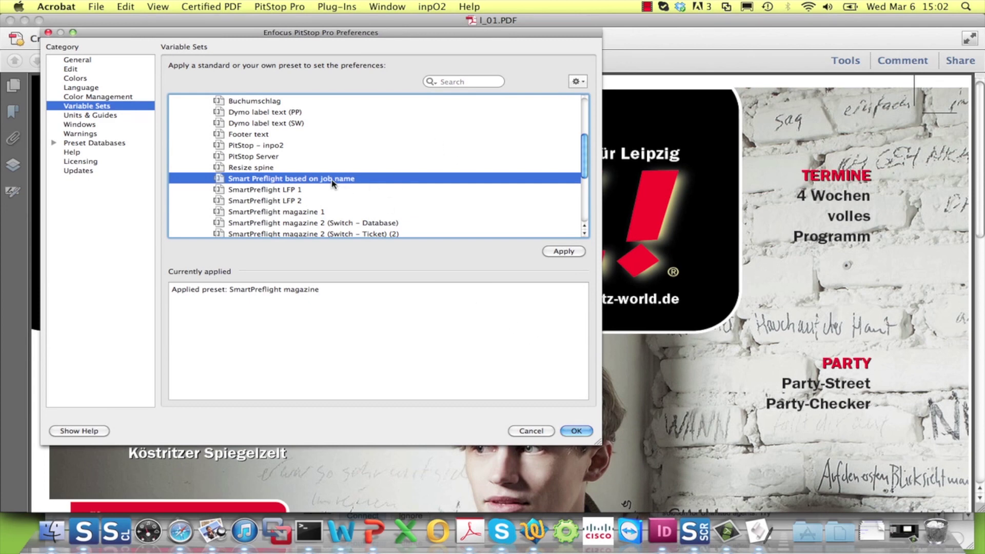
Step: Open 'Smart Preflight based on job name' and review its Magazine, Horizontal size, Vertical size and Ink coverage variables
double_click(332, 178)
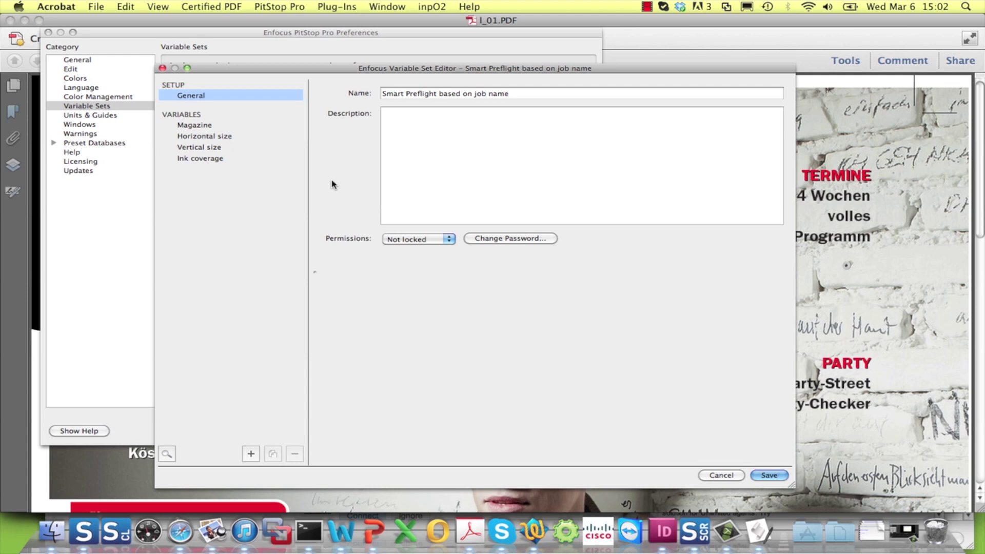
left_click(199, 127)
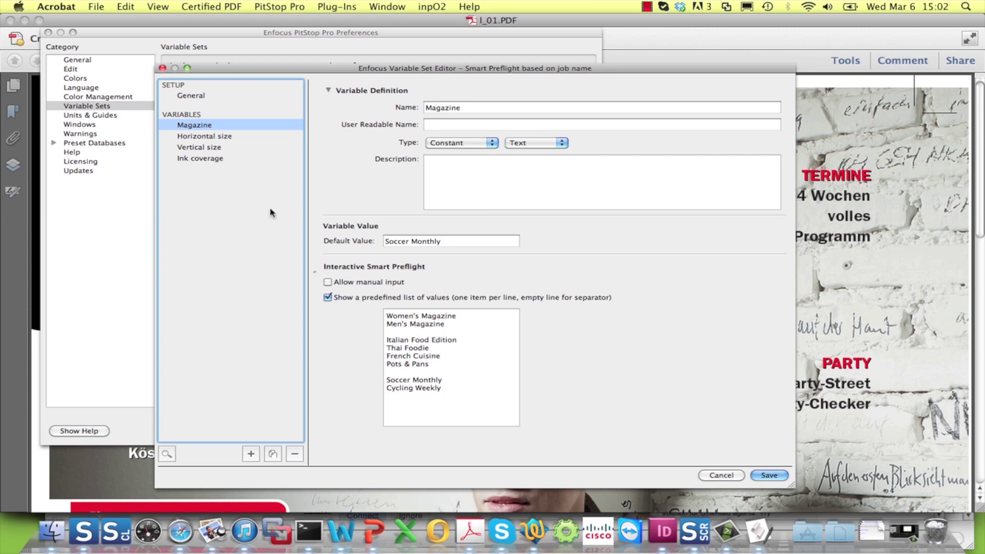
left_click(228, 138)
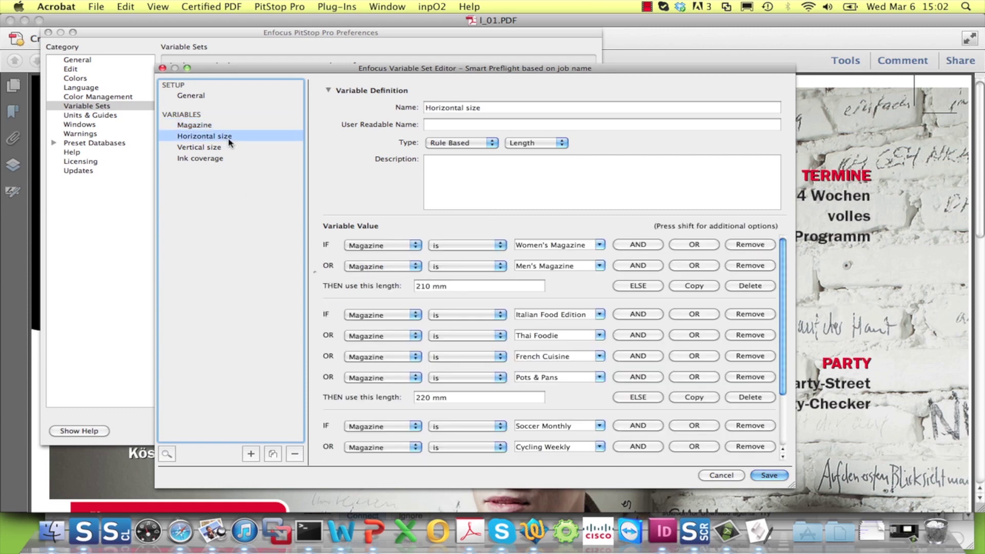
left_click(221, 150)
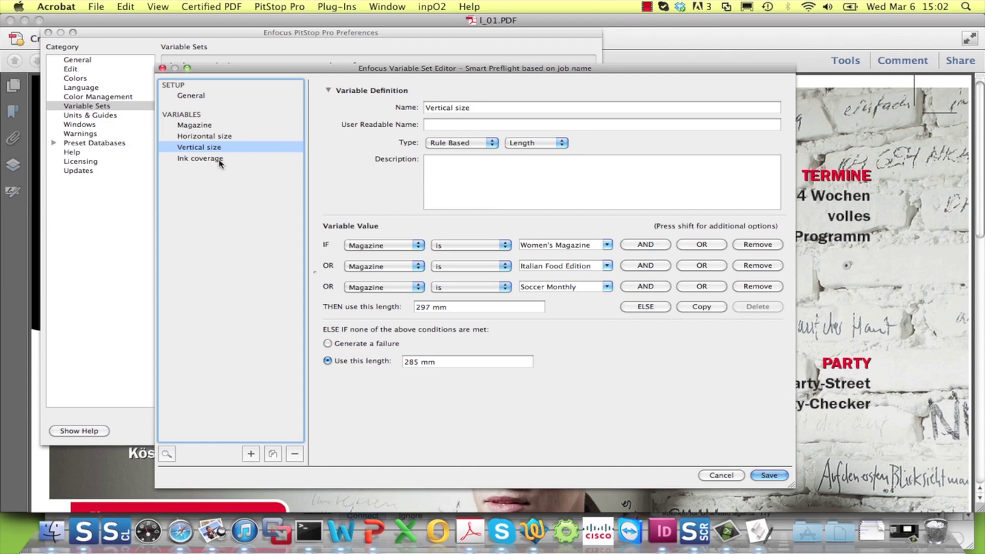
left_click(219, 161)
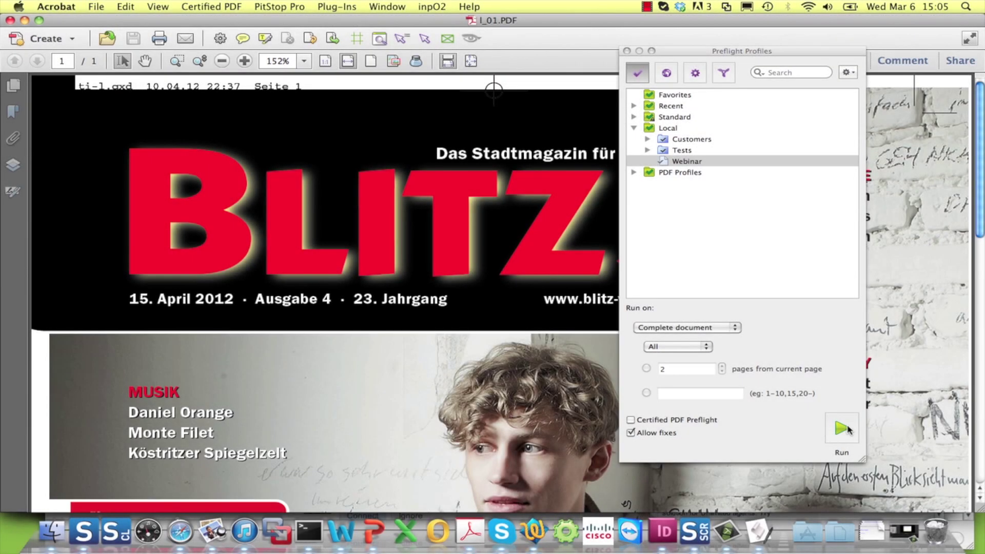
Step: Rerun the Webinar profile and try Thai Foodie, then Men's Magazine, in the Magazine list
left_click(842, 428)
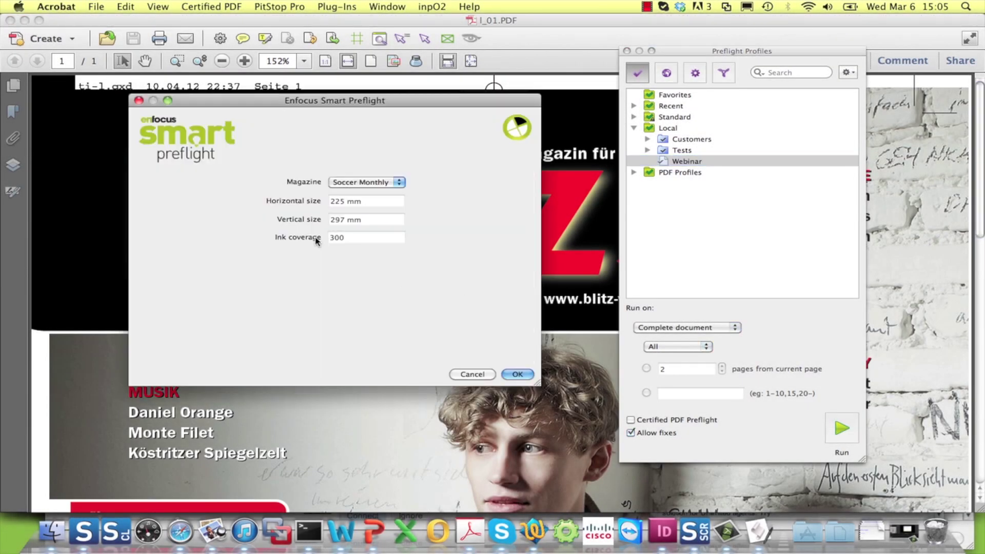
left_click(381, 183)
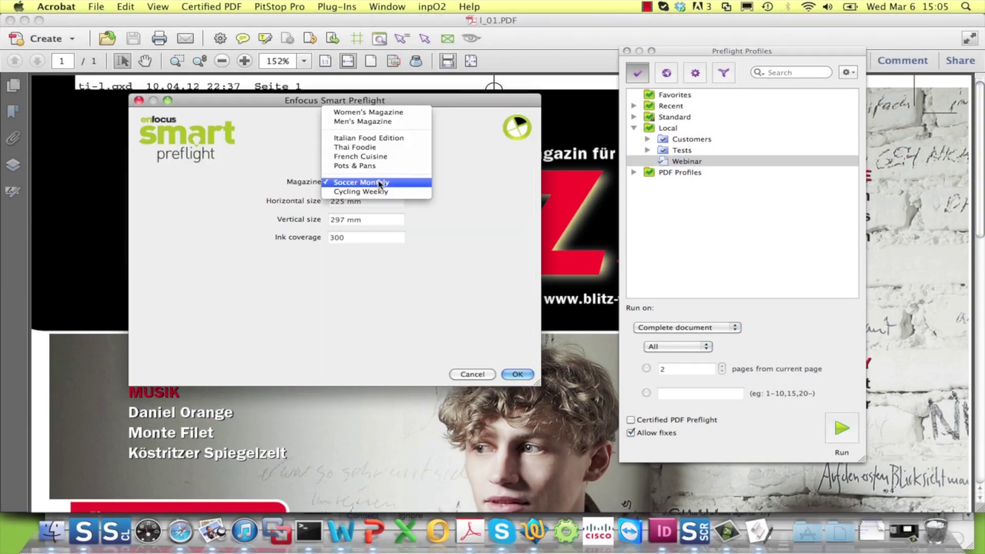
left_click(381, 146)
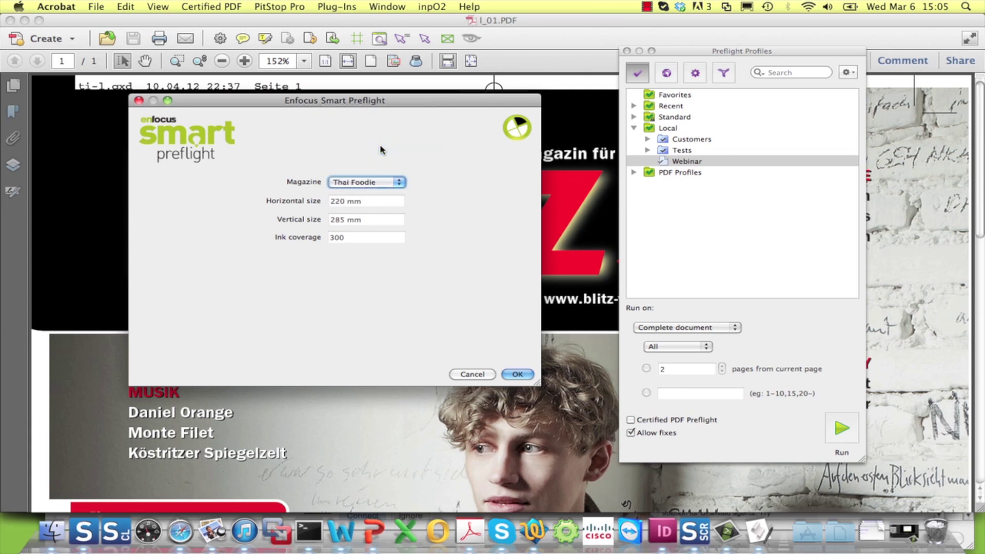
left_click(377, 183)
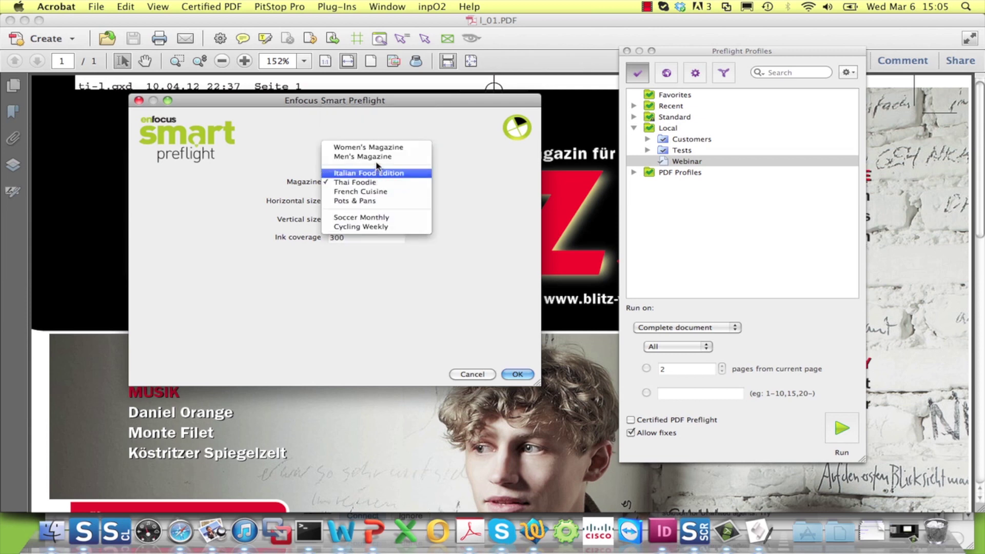
left_click(377, 157)
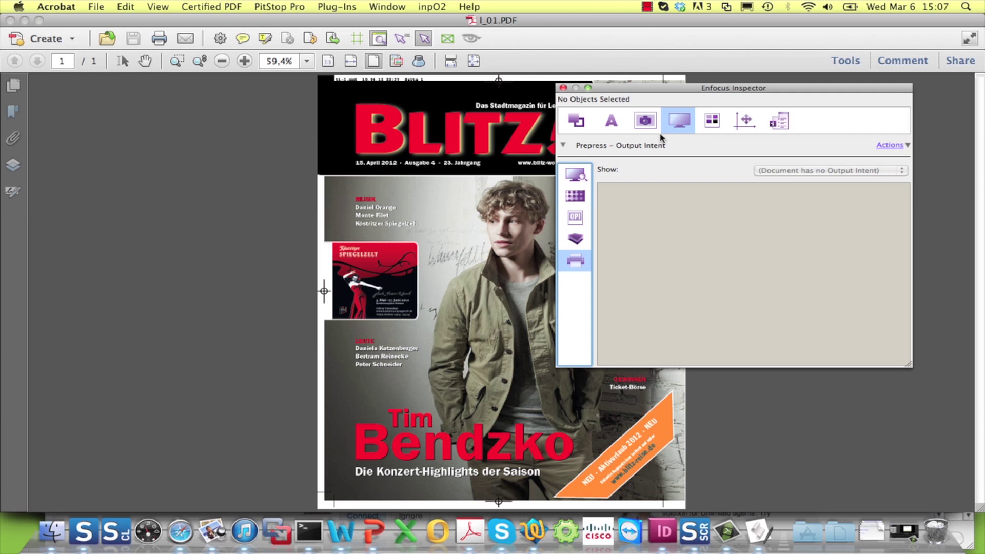
Step: Open the 'SmartPreflight magazine with output intents' variable set for editing
left_click_drag(705, 86, 699, 90)
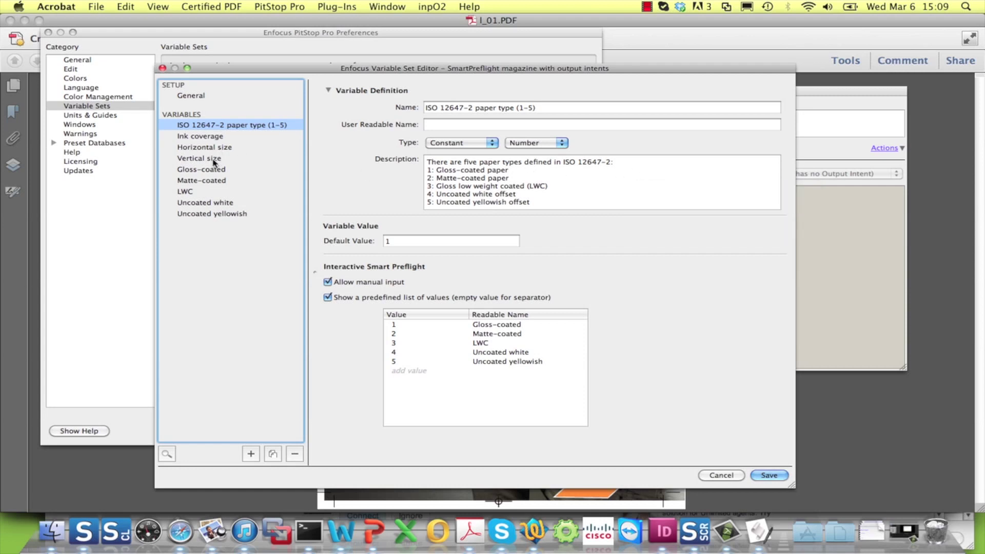
Step: Review the Gloss-coated, Matte-coated, LWC and Uncoated yellowish variables, ending on Gloss-coated
left_click(214, 175)
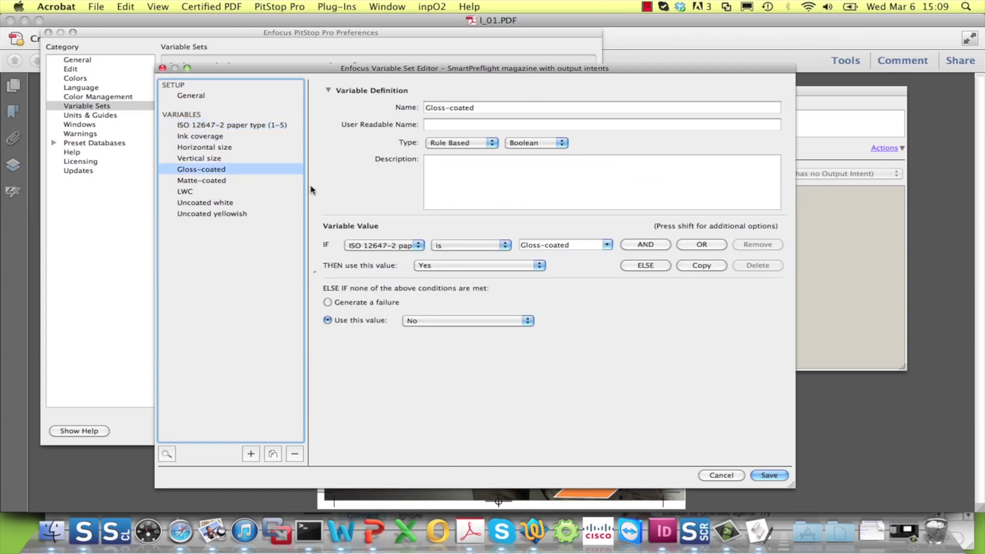
left_click(208, 182)
left_click(188, 193)
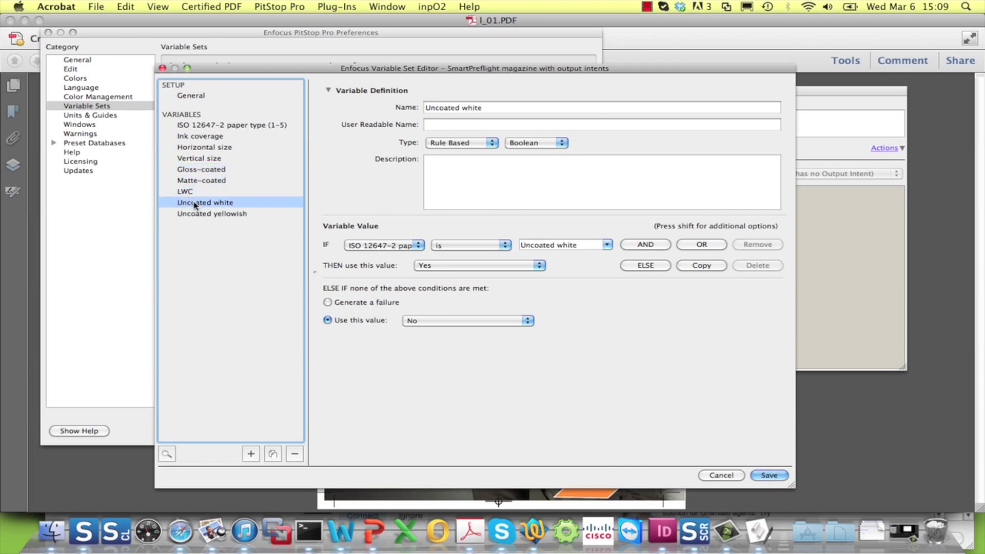
left_click(198, 215)
left_click(209, 172)
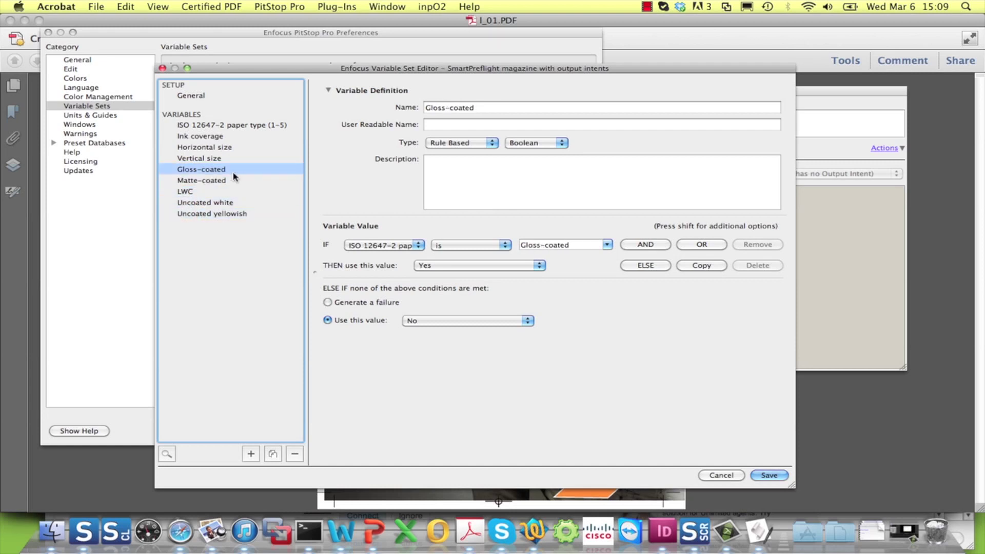
Step: Confirm Gloss-coated stays Rule Based, testing for the Gloss-coated ISO paper type
left_click(474, 144)
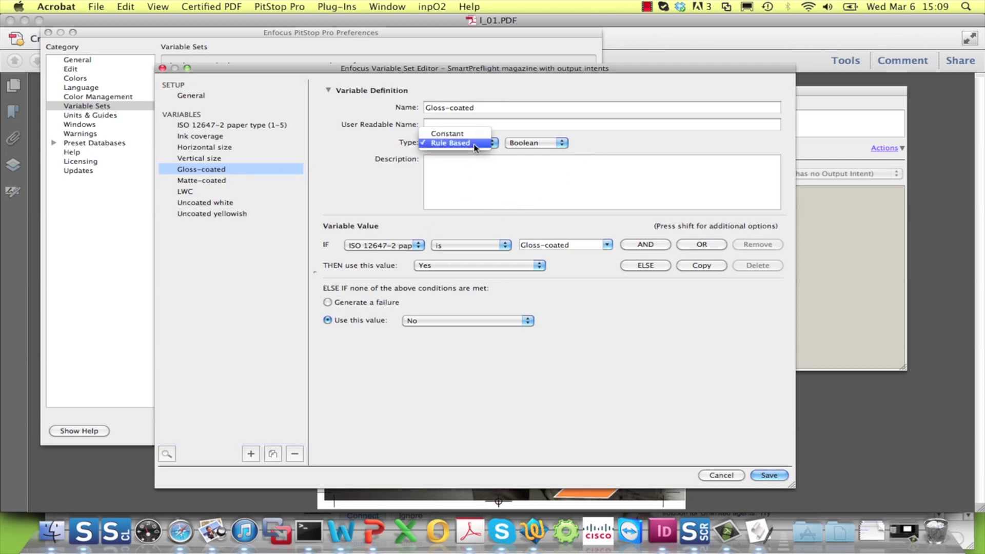
left_click(473, 145)
left_click(607, 245)
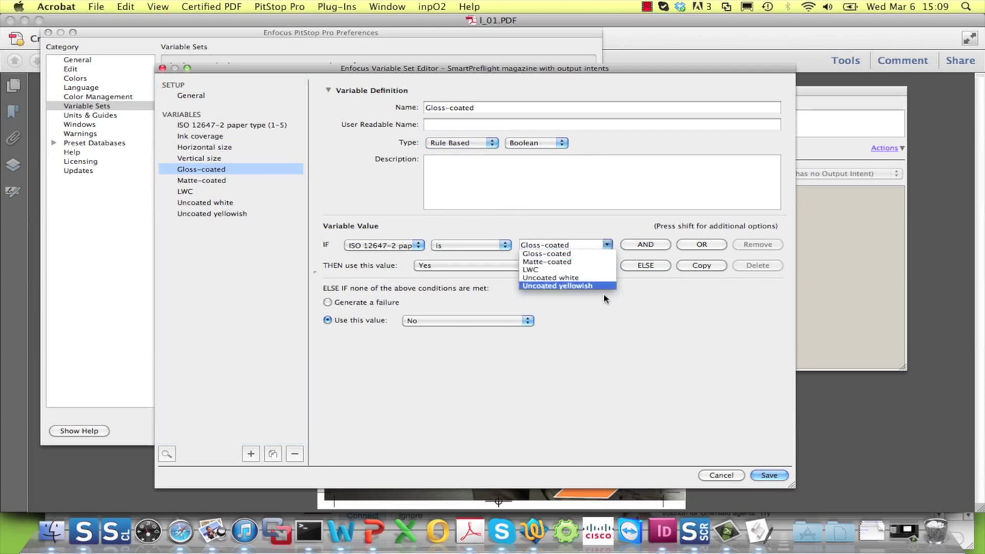
left_click(598, 222)
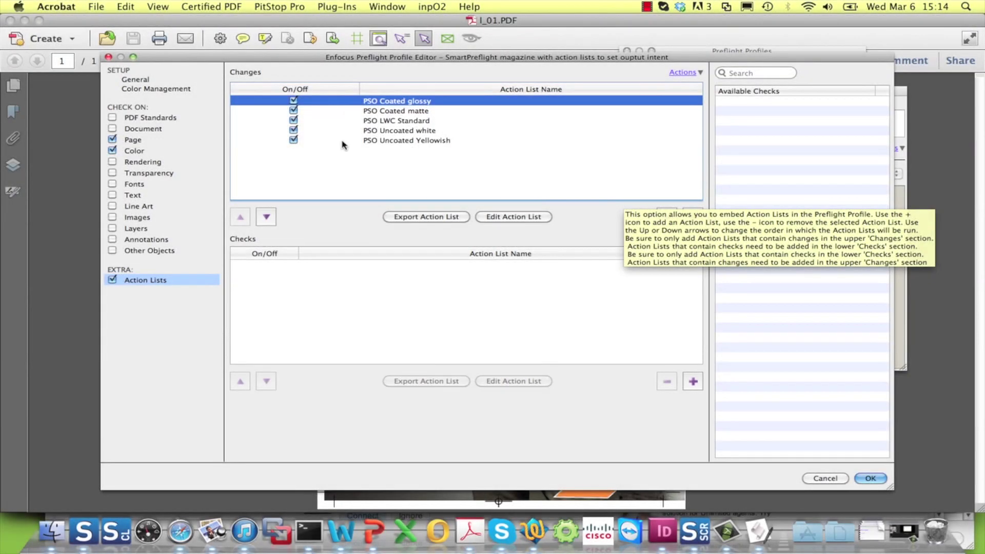
Step: Inspect the output intent change in the PSO Coated glossy action list
double_click(394, 104)
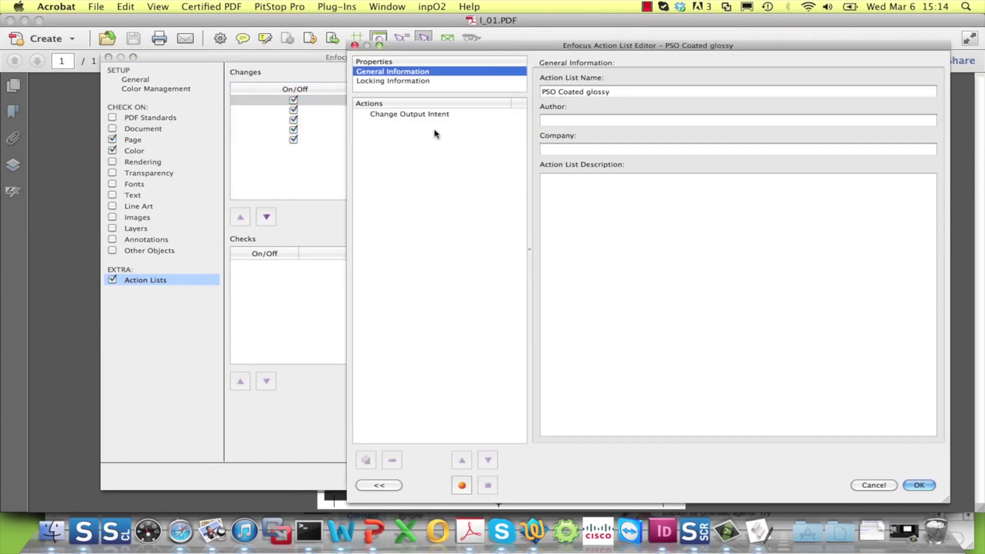
left_click(418, 118)
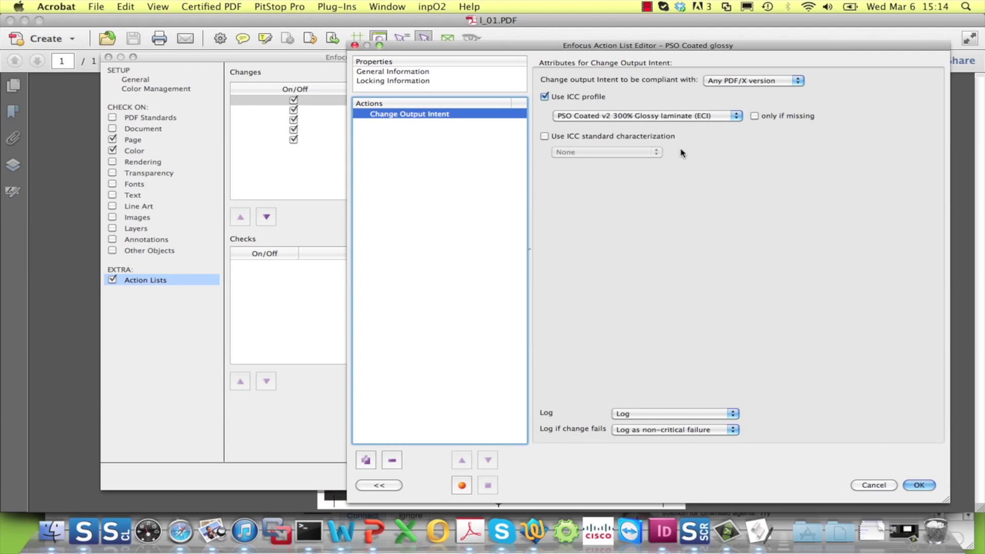
left_click(918, 485)
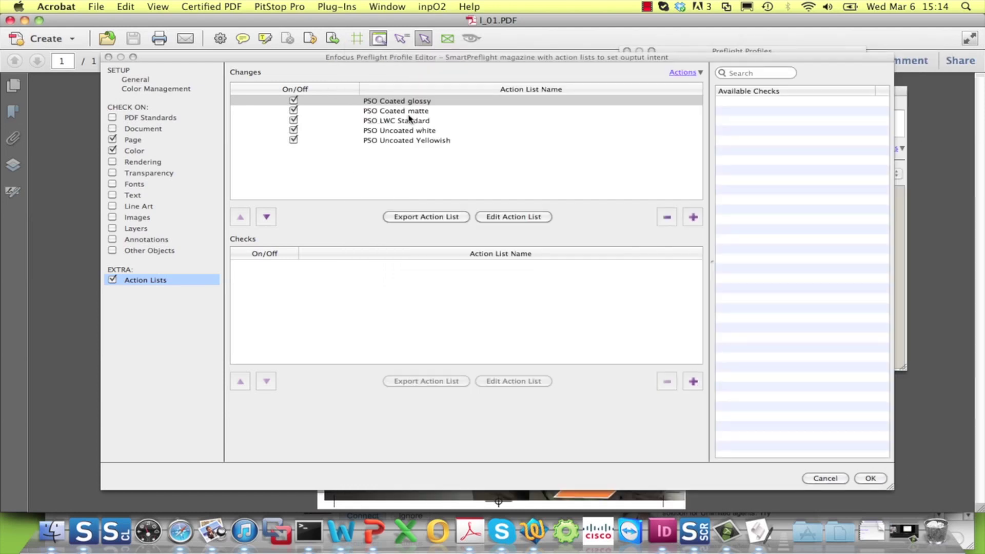
Step: Enable variable names for action lists and assign Gloss-coated to the PSO Coated glossy row
left_click(685, 72)
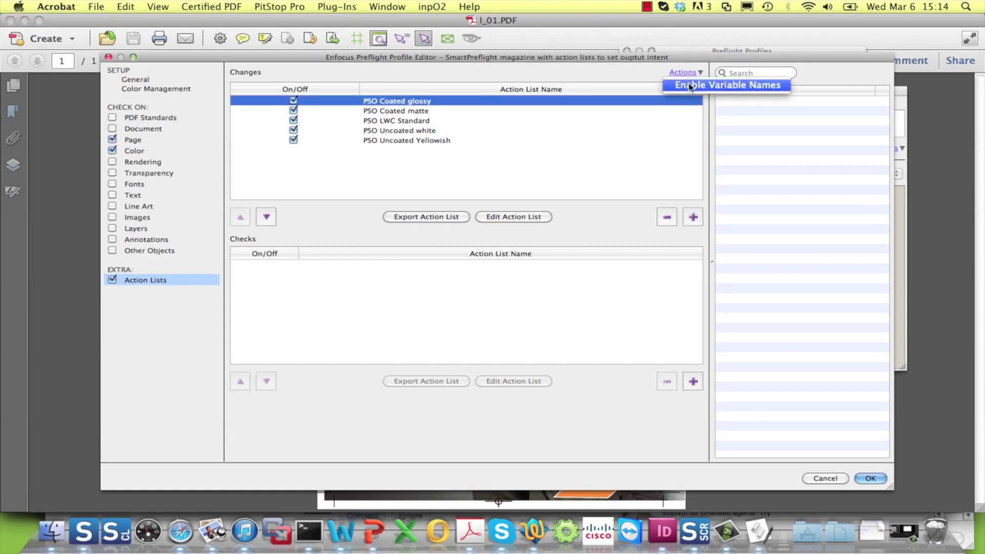
left_click(690, 85)
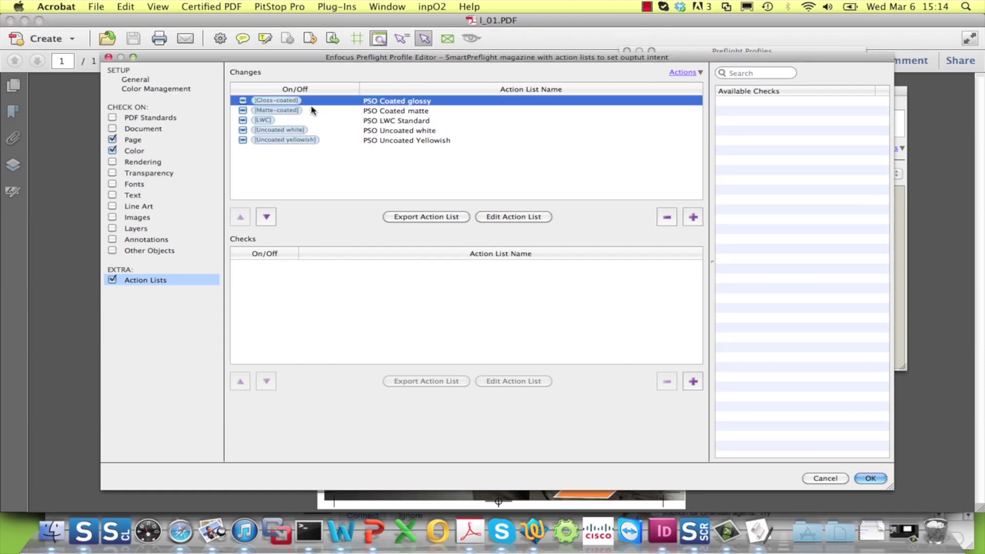
left_click(277, 101)
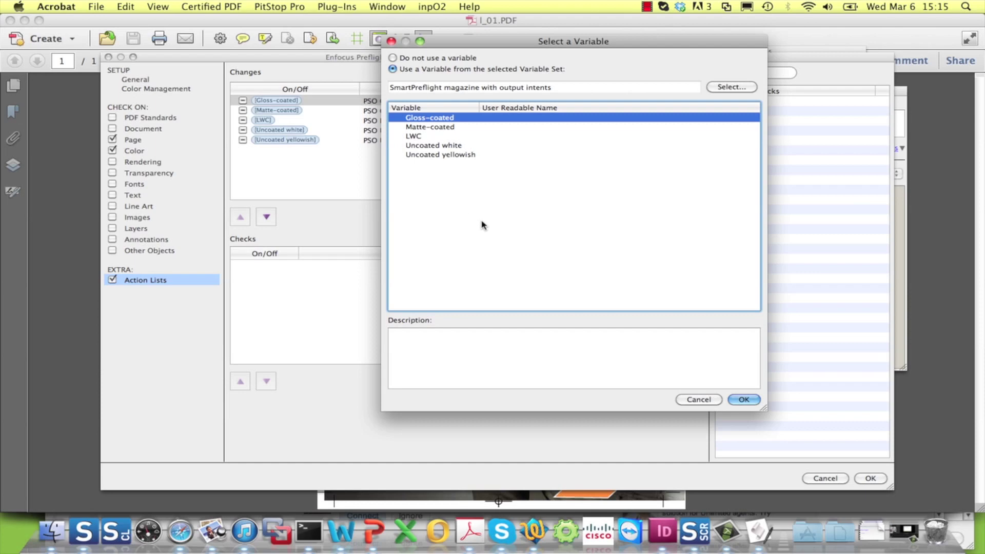
left_click(744, 400)
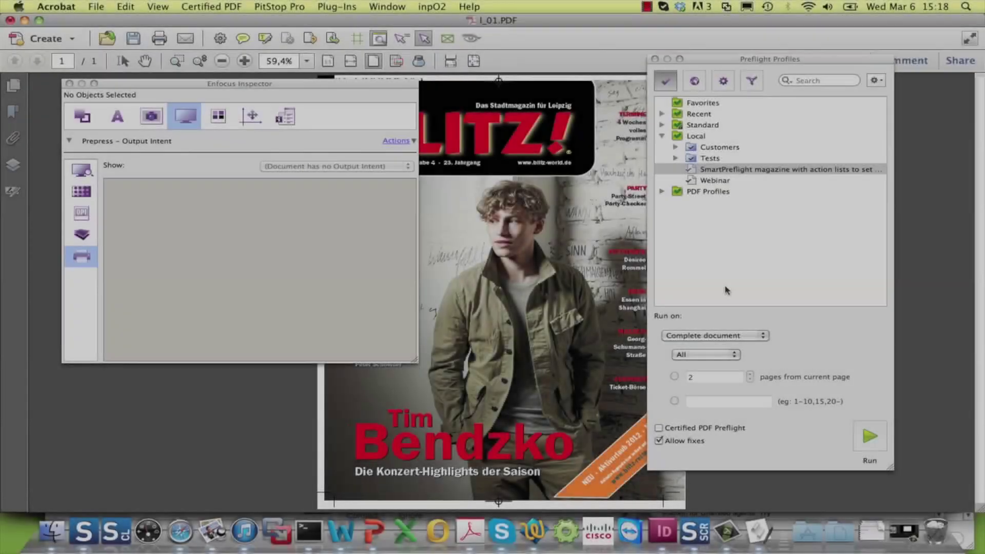
Step: Preflight with Vertical size 285 mm and LWC paper type, then close the results report
left_click(875, 434)
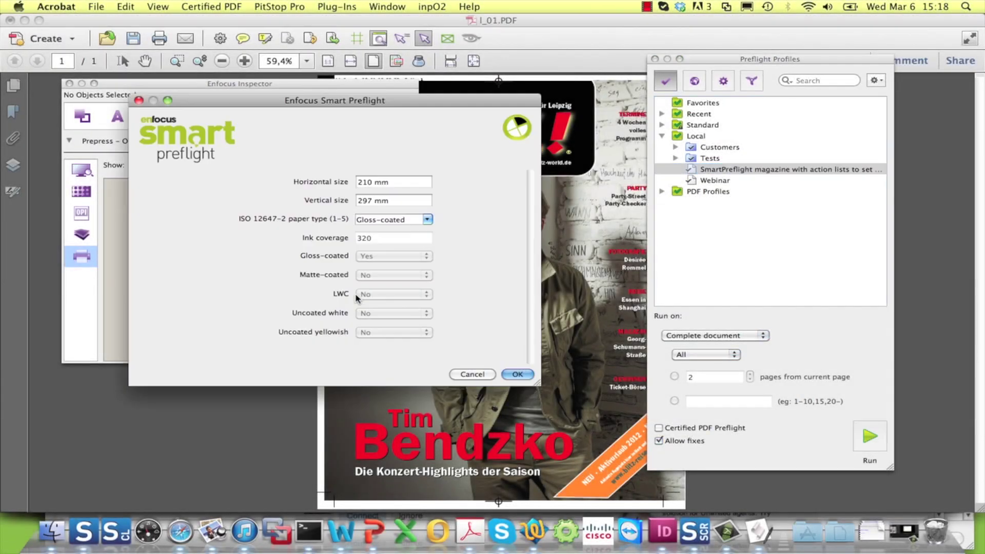
left_click_drag(384, 202, 312, 203)
type("28")
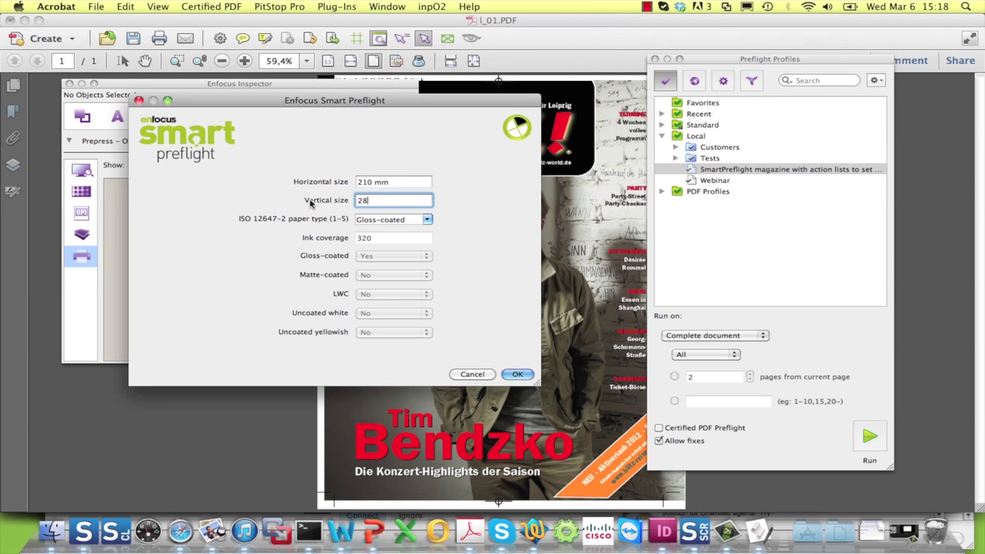
type("5")
key("Tab")
left_click(427, 219)
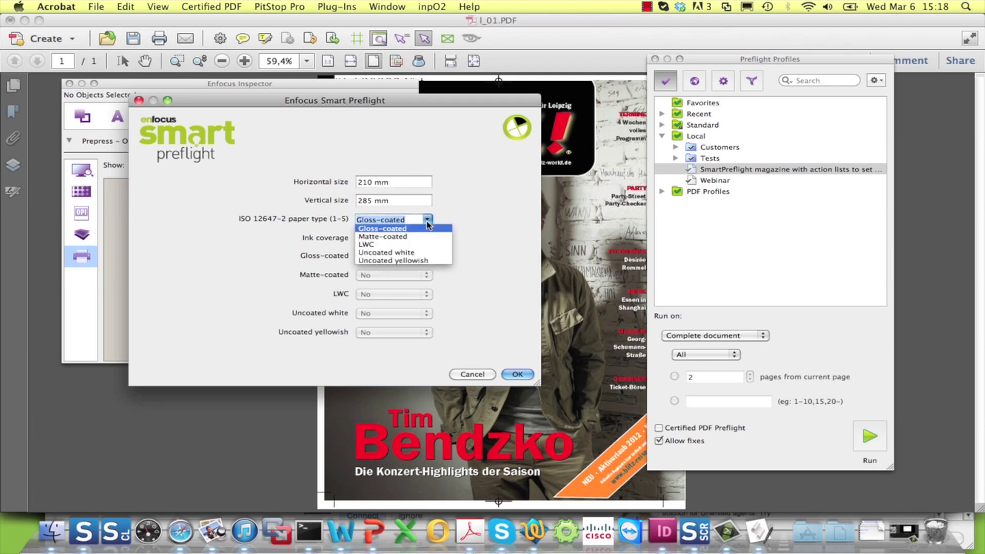
left_click(392, 245)
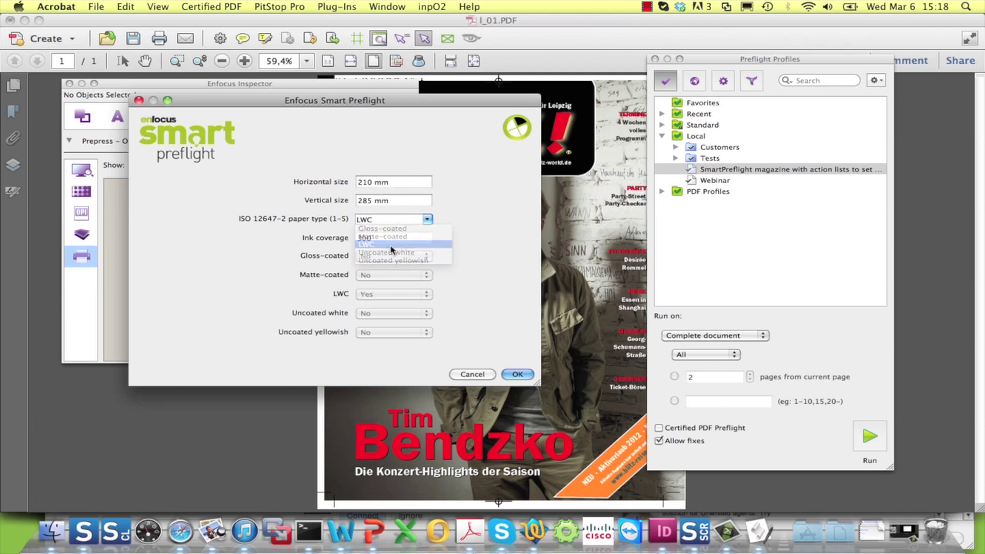
left_click(517, 374)
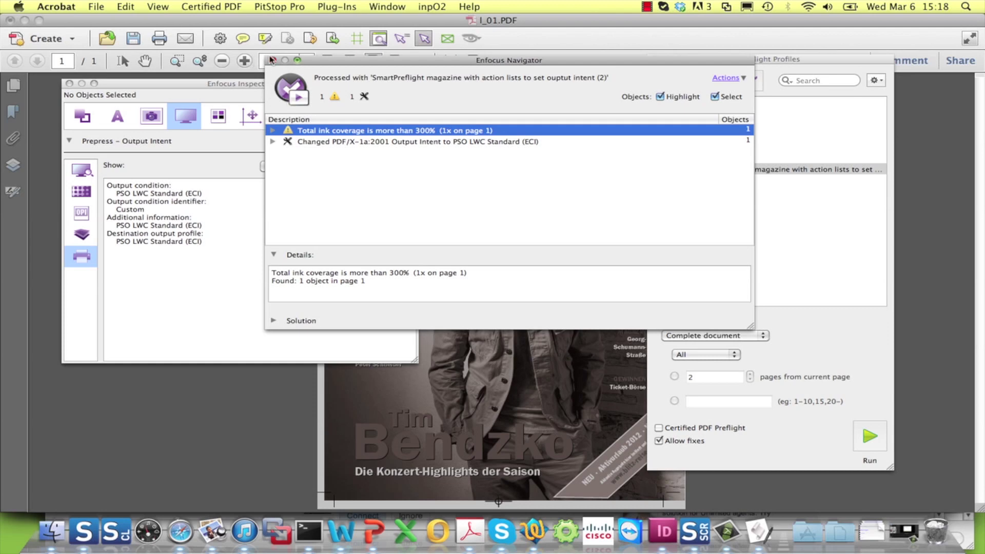
left_click(272, 60)
left_click(275, 226)
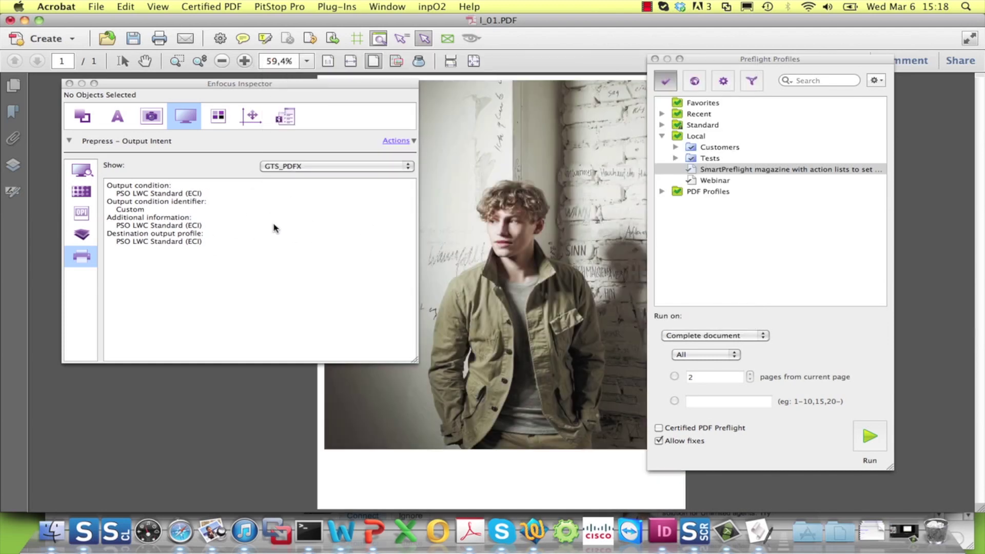